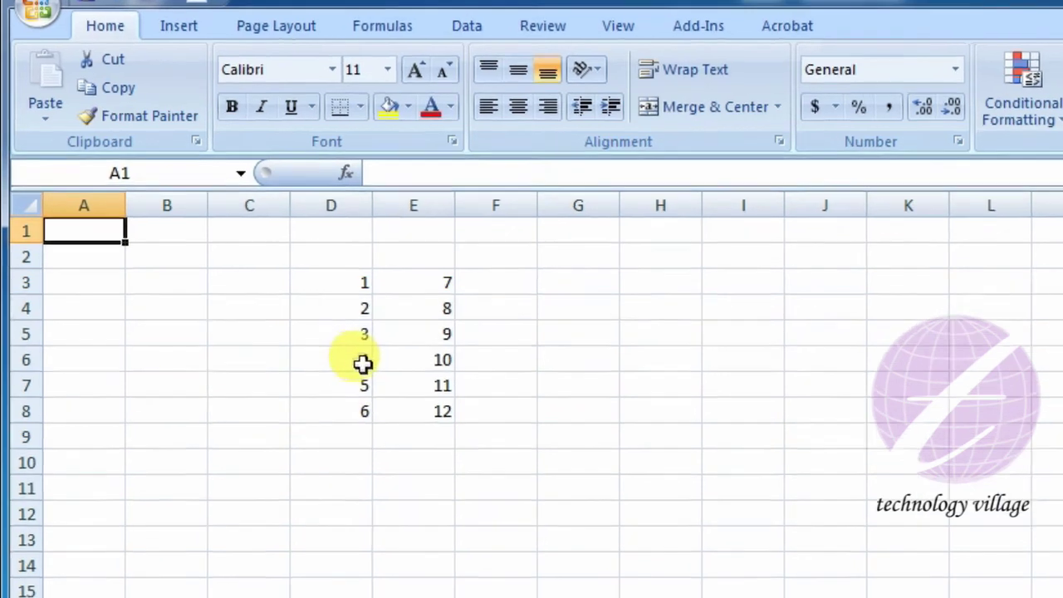
Cut the 4 out of D6 and paste it into G6
click(350, 375)
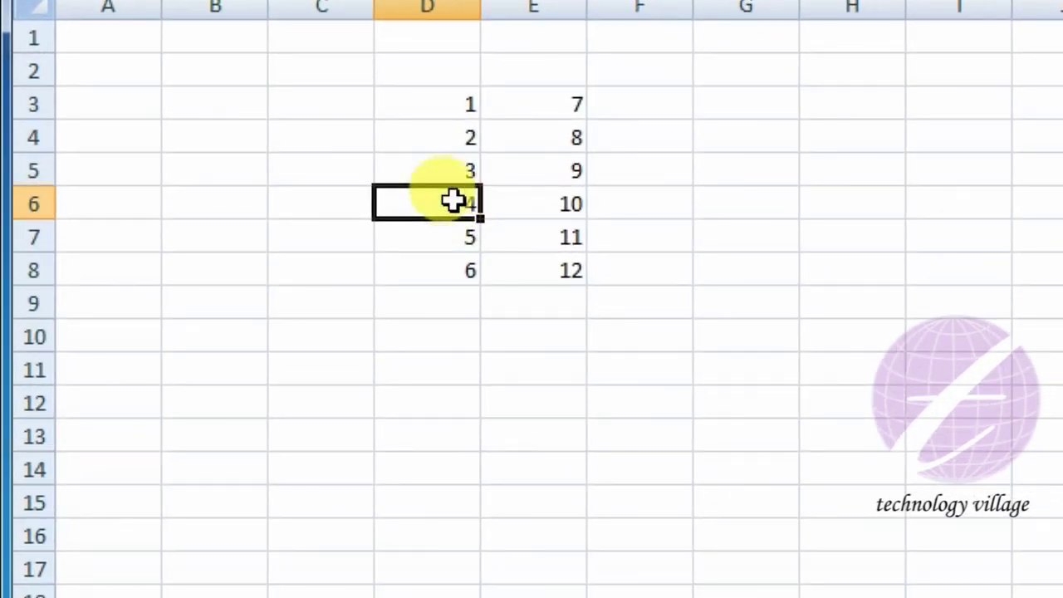
click(731, 204)
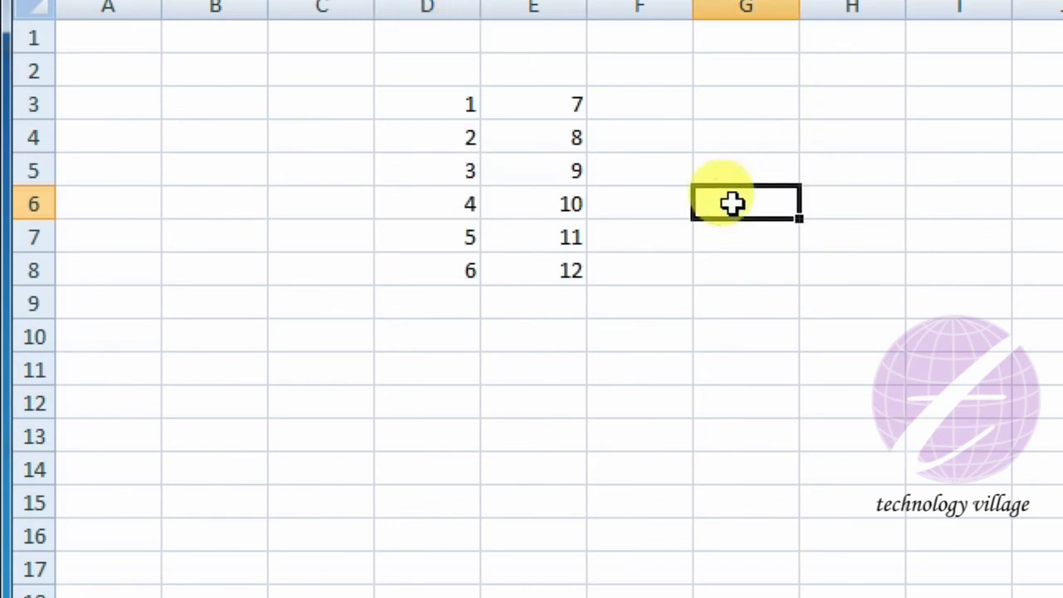
click(449, 211)
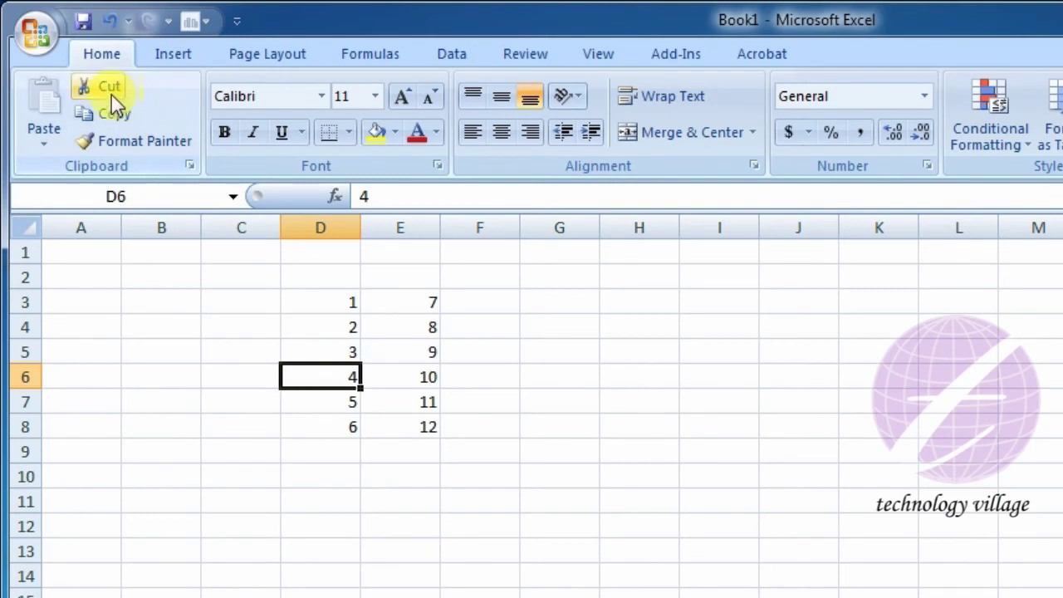
click(111, 95)
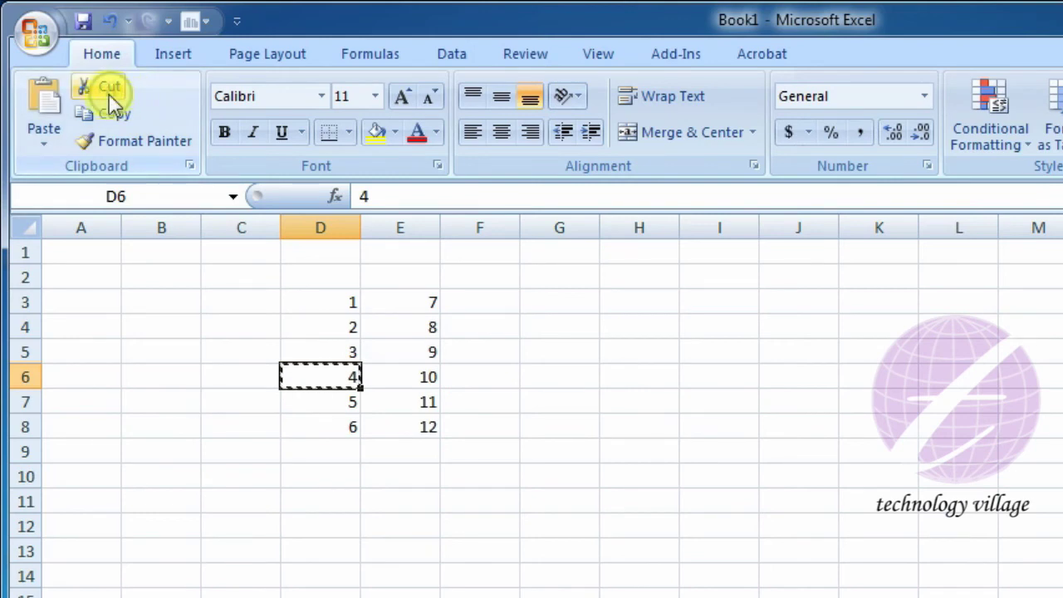
click(570, 375)
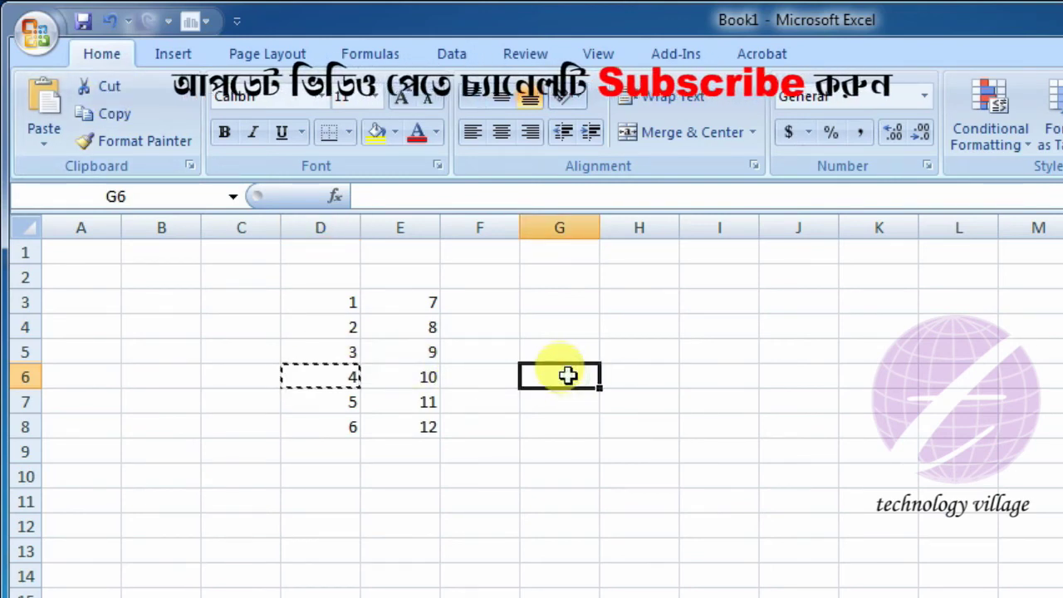
click(50, 125)
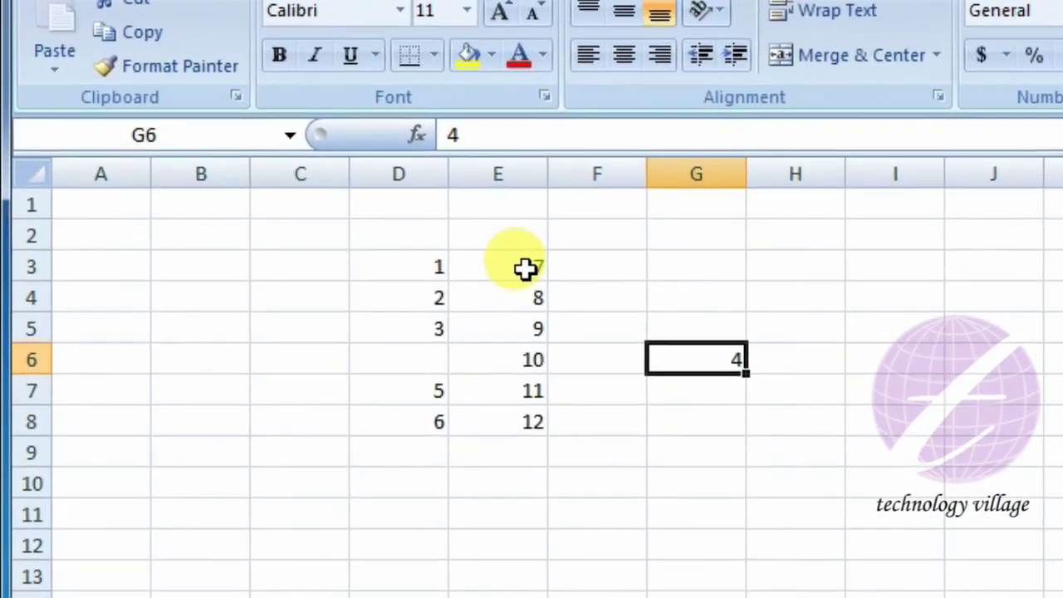
Paste the 7–12 from E3:E8 into H3 and J3, then clear the copy marquee
drag(409, 303, 426, 425)
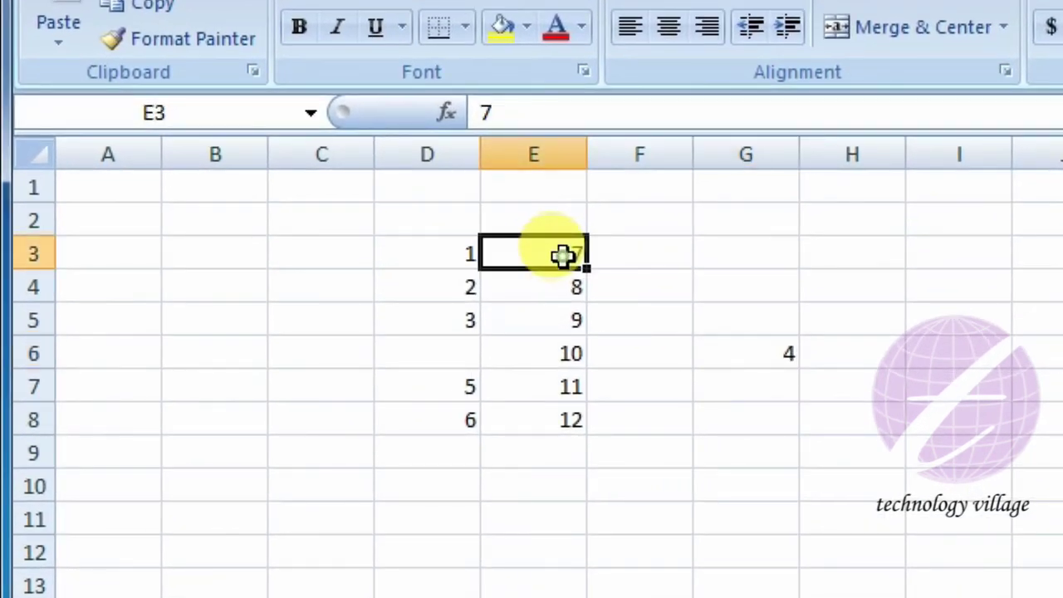
drag(567, 417, 568, 415)
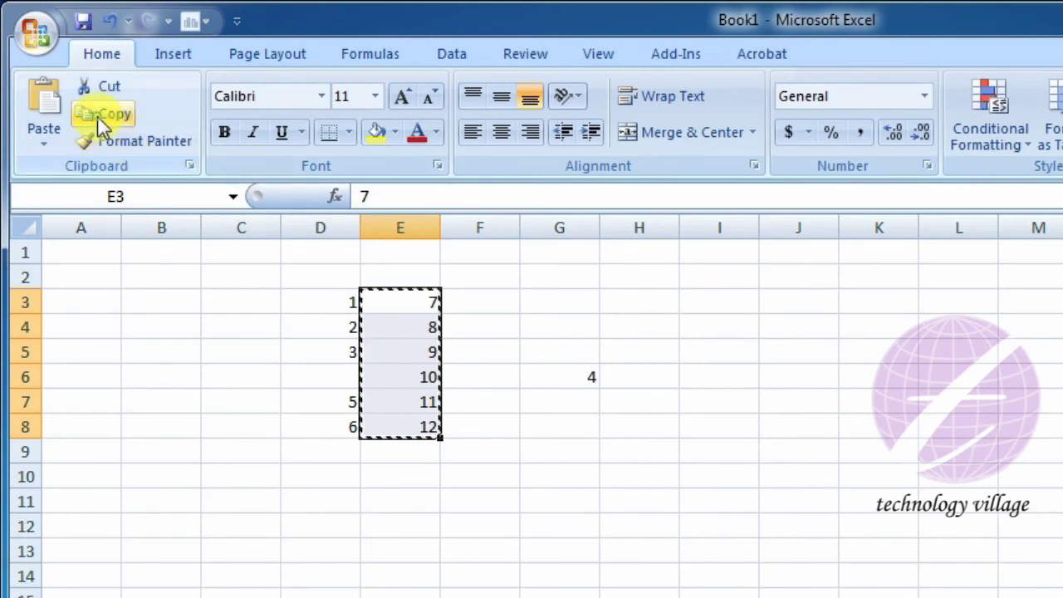
click(637, 300)
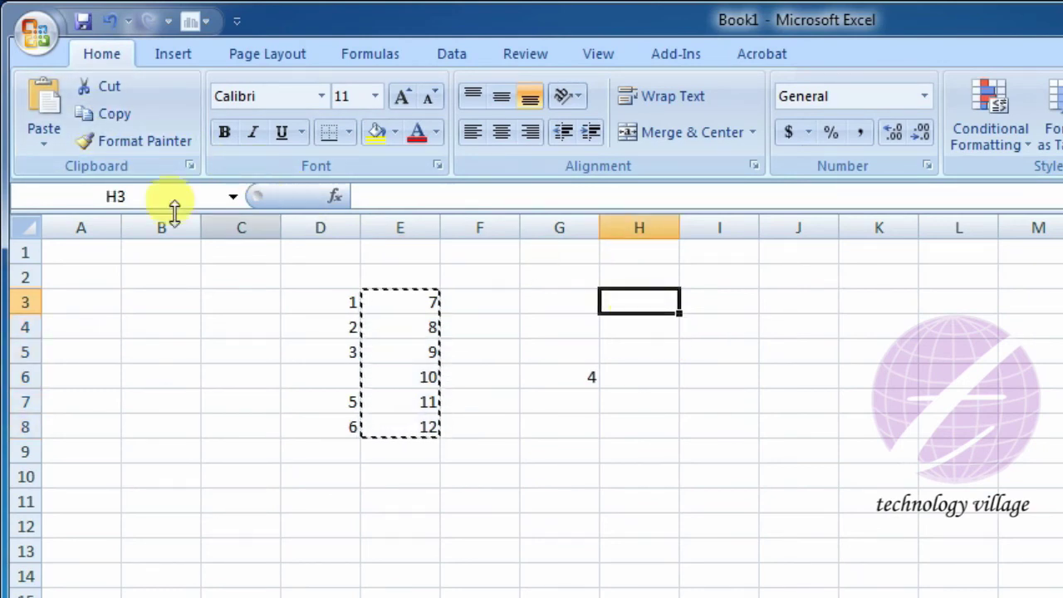
click(43, 108)
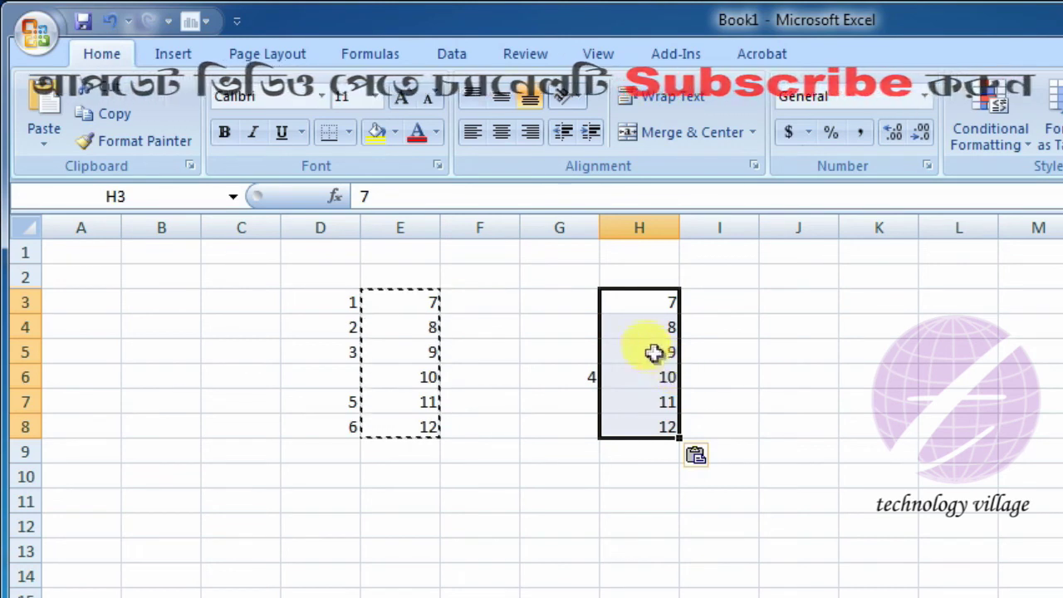
click(781, 305)
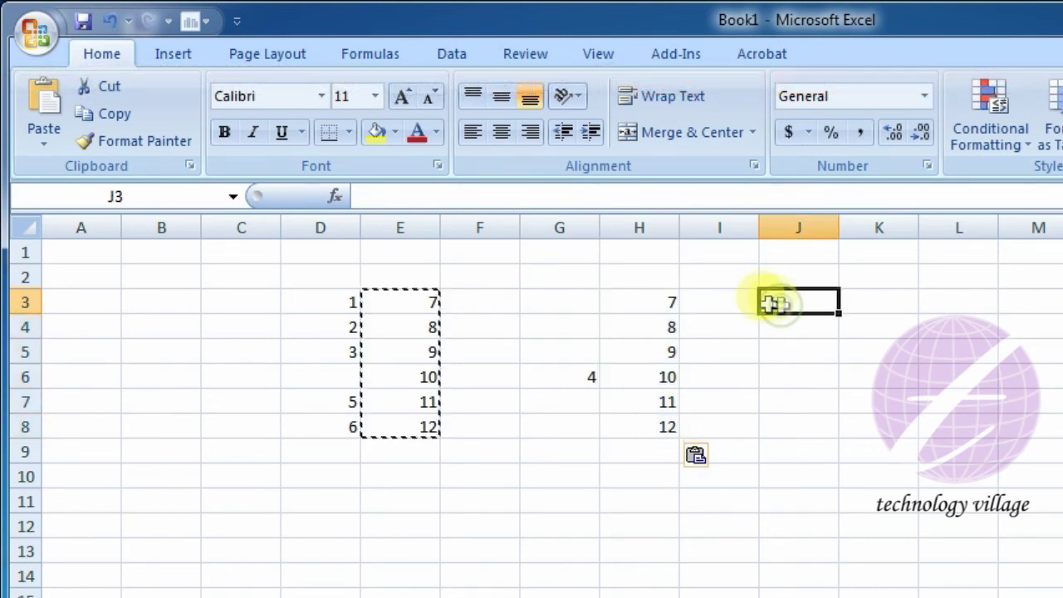
click(48, 111)
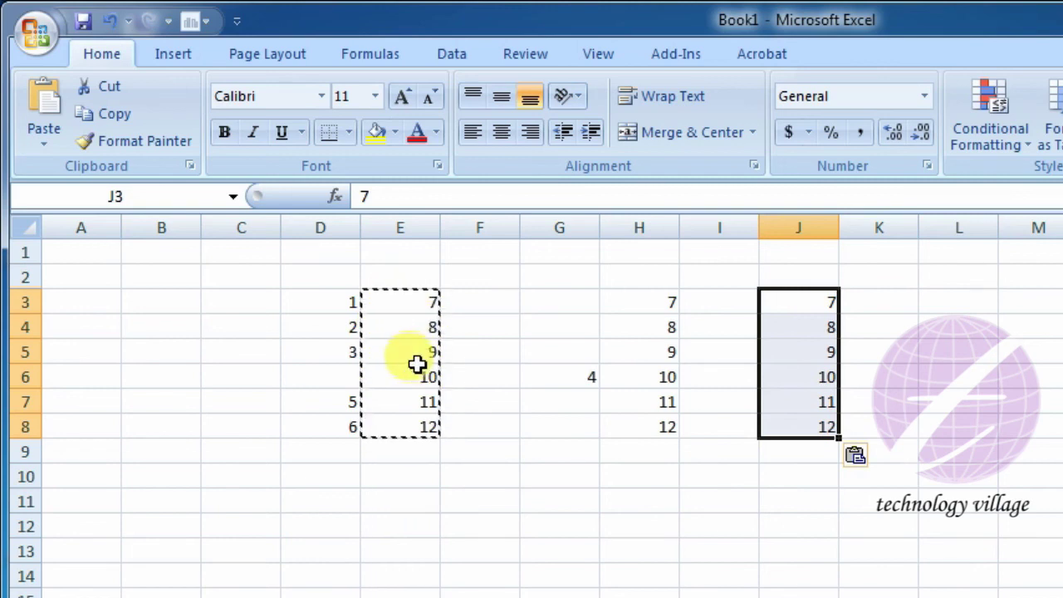
click(496, 353)
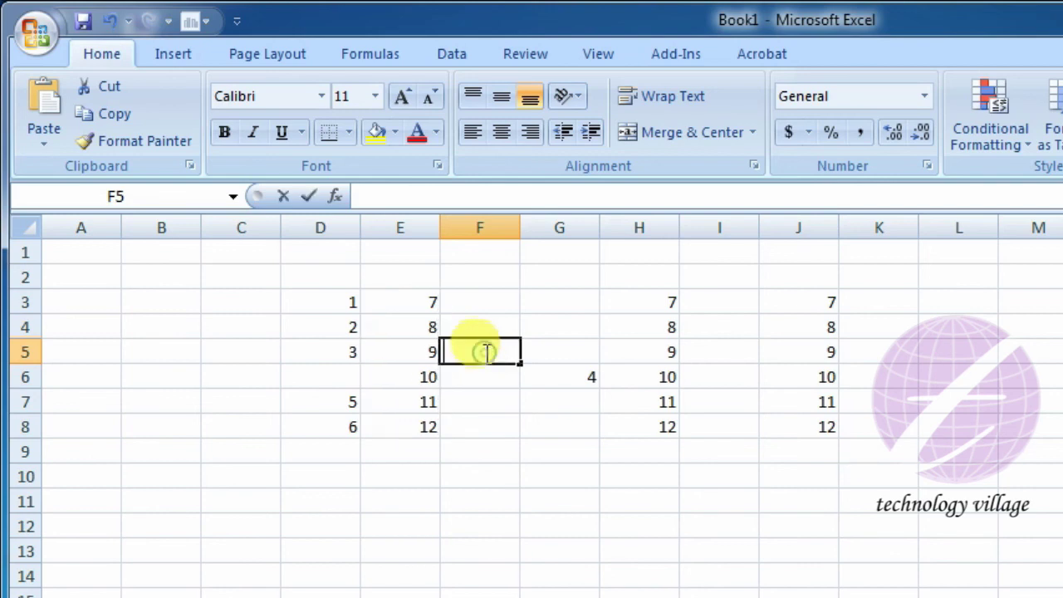
Give the 7 in E3 the Aharoni font, size 22, in orange
click(490, 422)
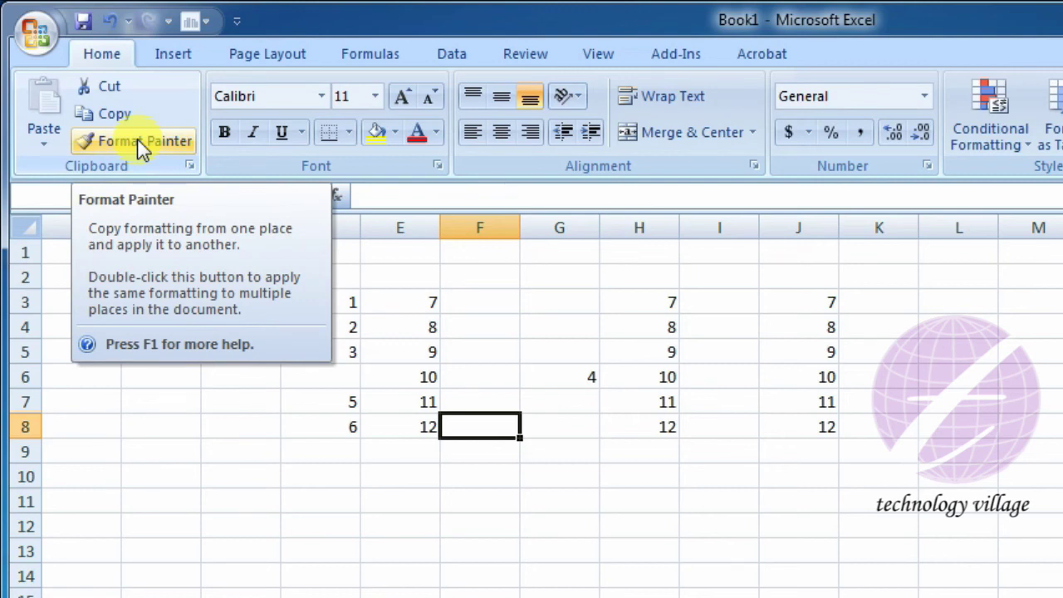
click(640, 352)
click(407, 325)
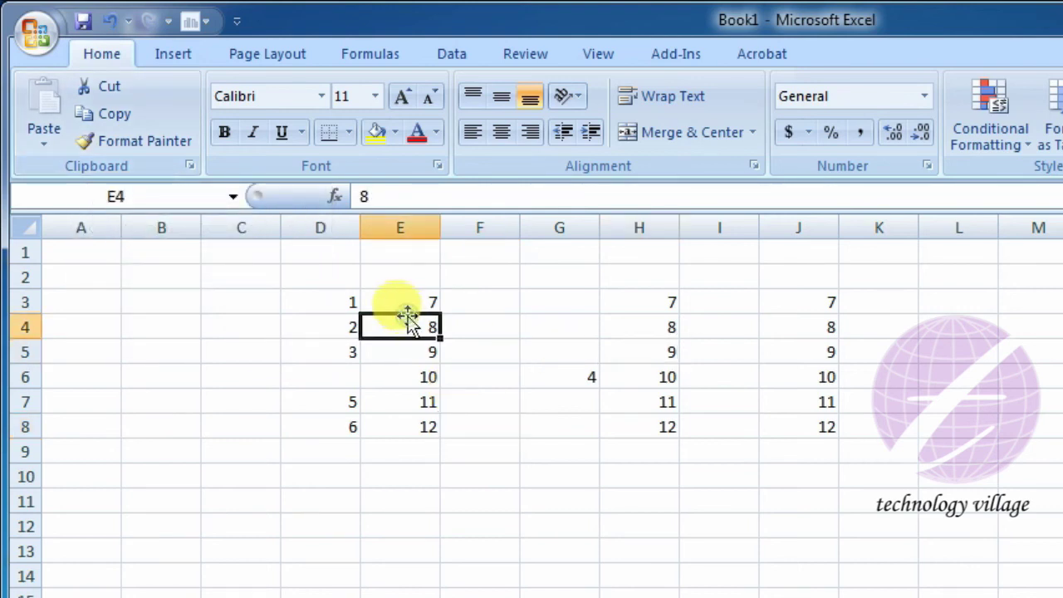
click(427, 301)
click(319, 96)
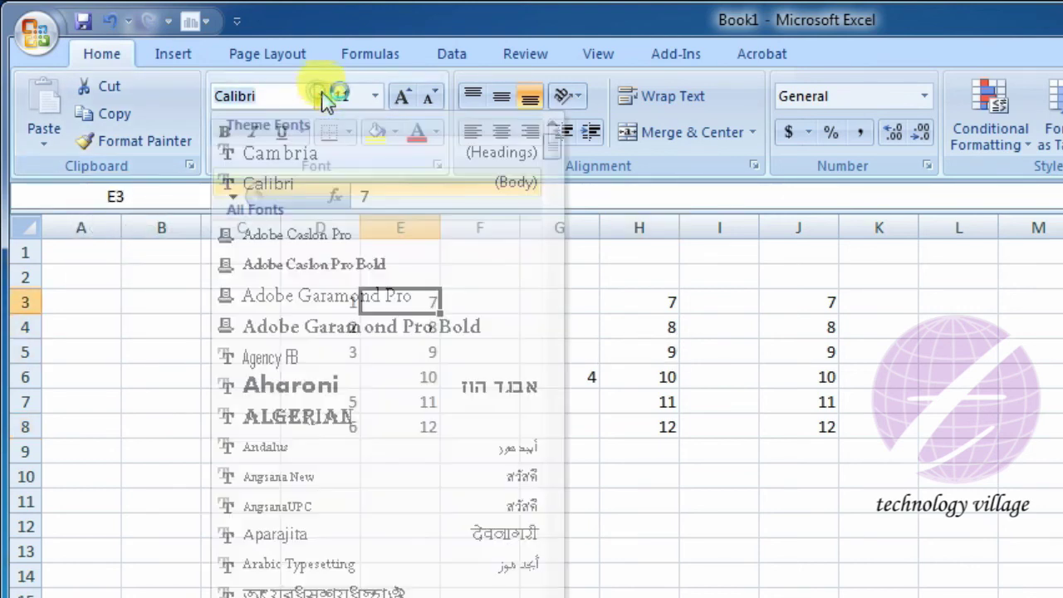
click(325, 387)
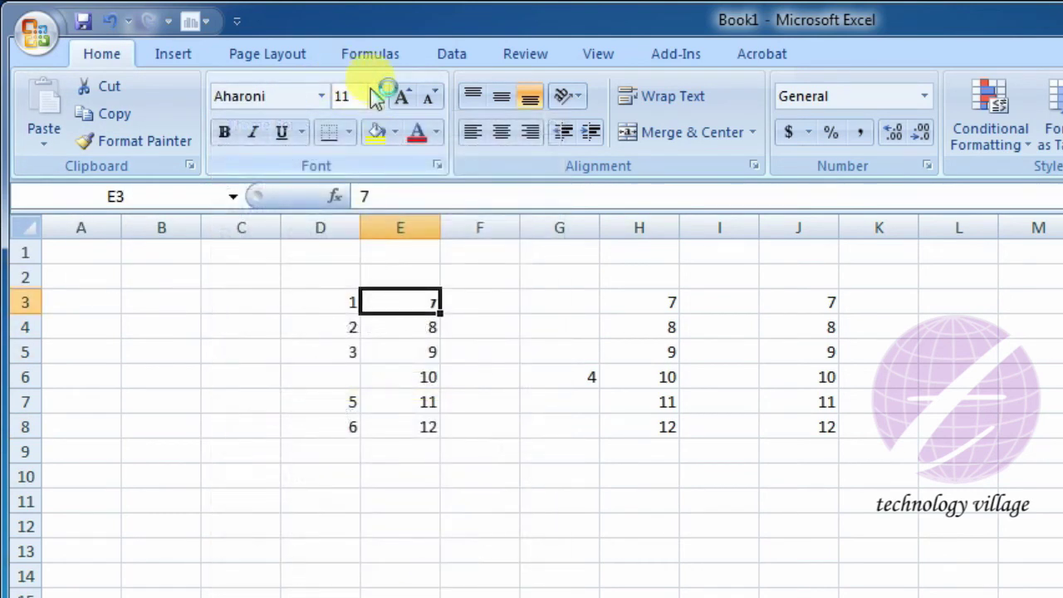
click(375, 96)
click(346, 315)
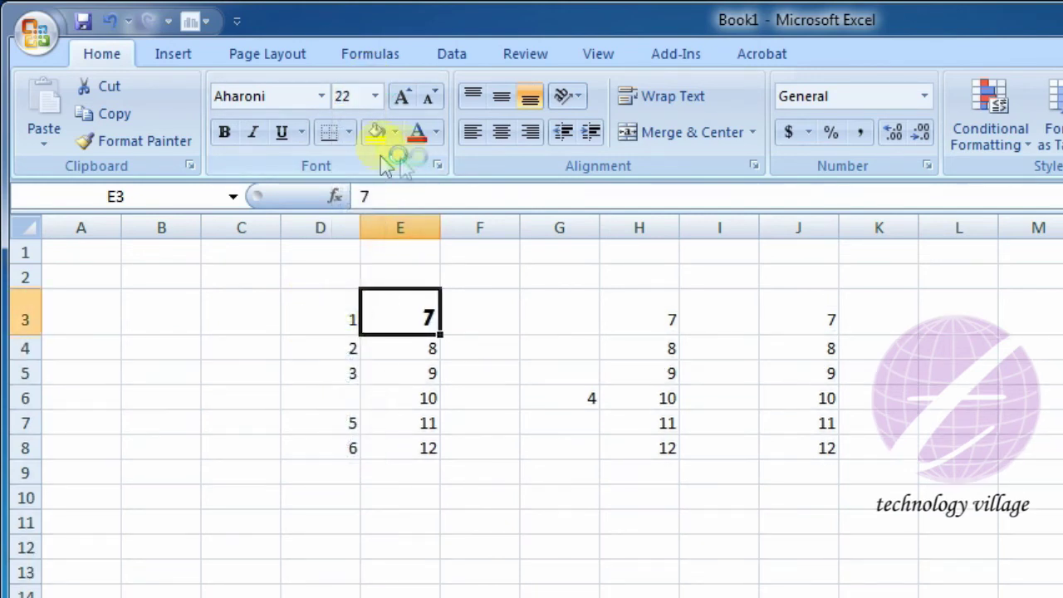
click(438, 133)
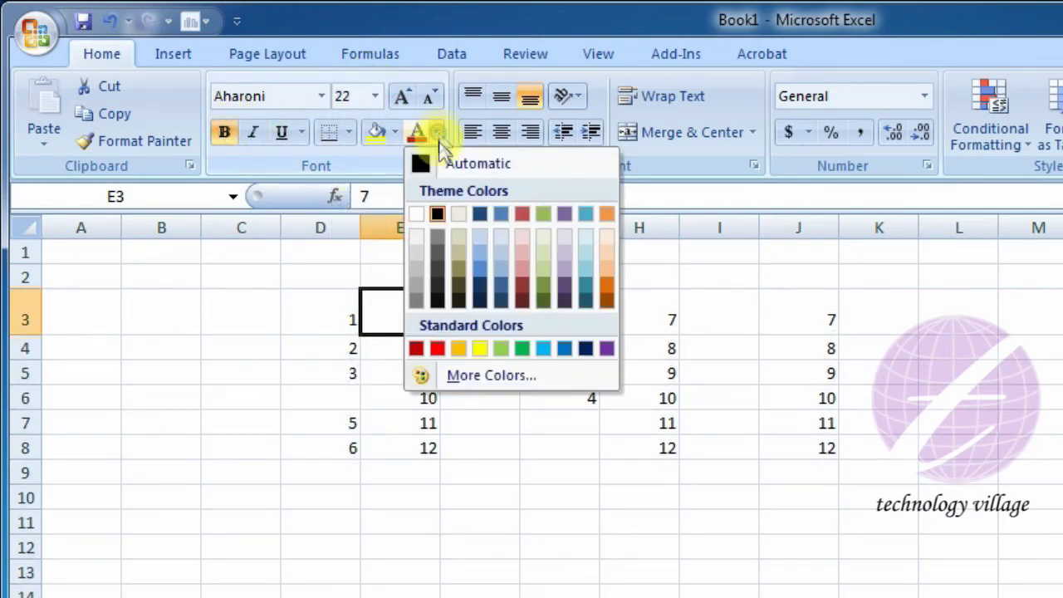
click(606, 291)
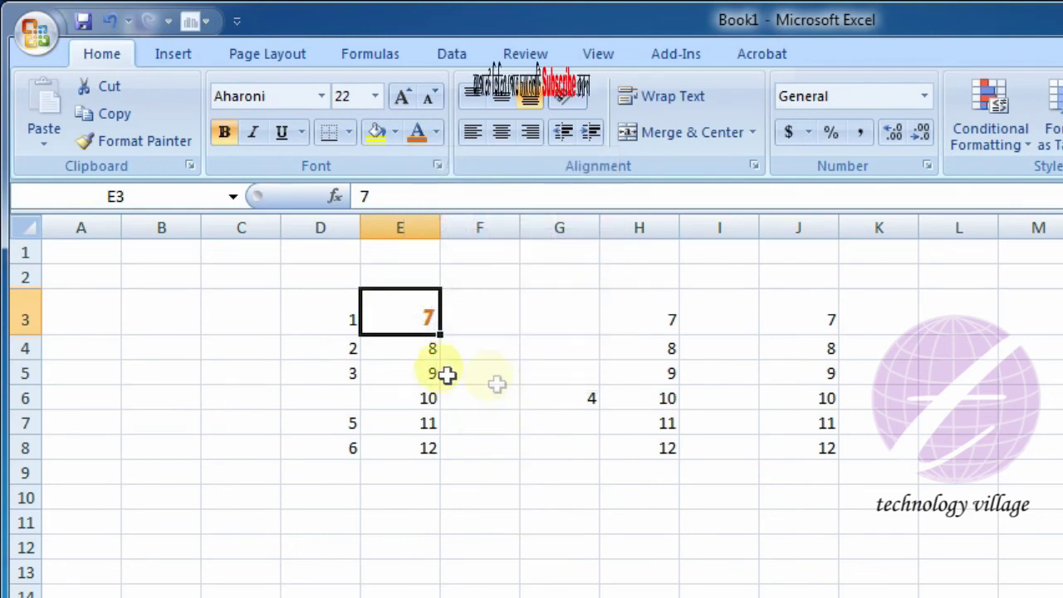
click(432, 419)
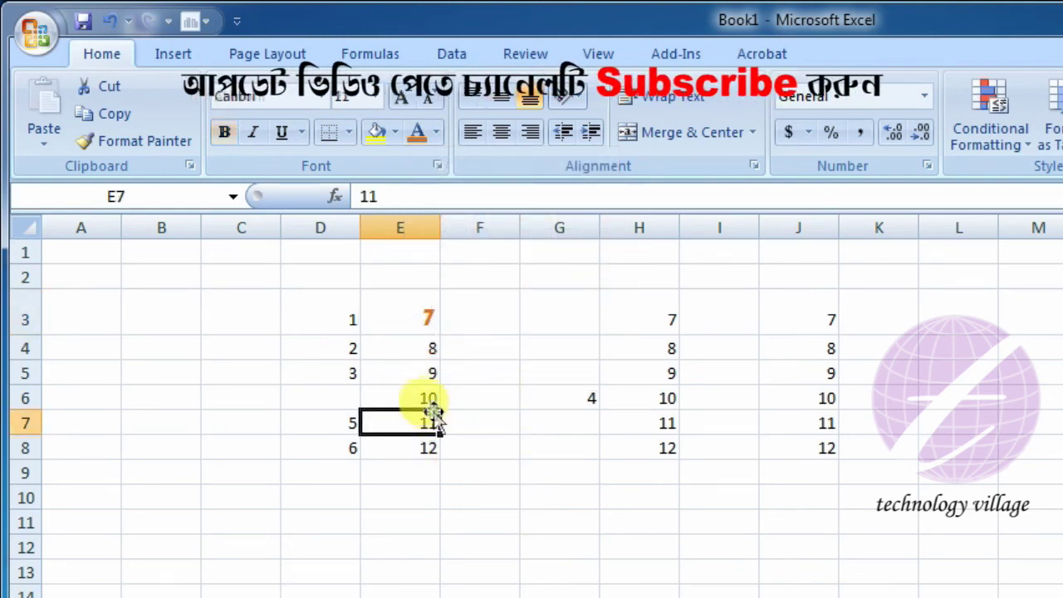
click(415, 322)
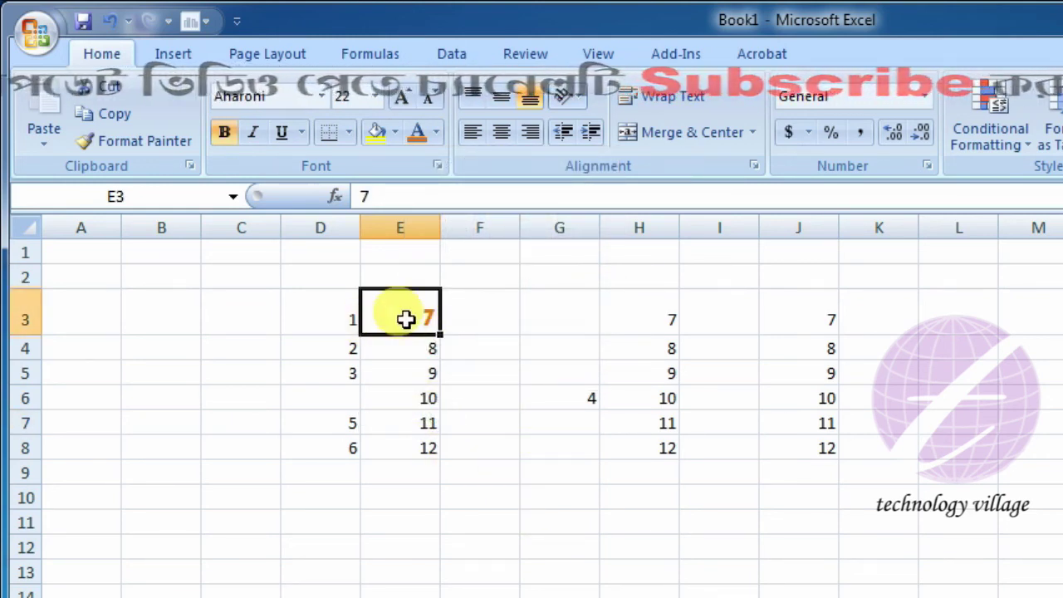
Format-paint E3's orange Aharoni 22 style onto H6's 10 and across J3:J8
click(137, 141)
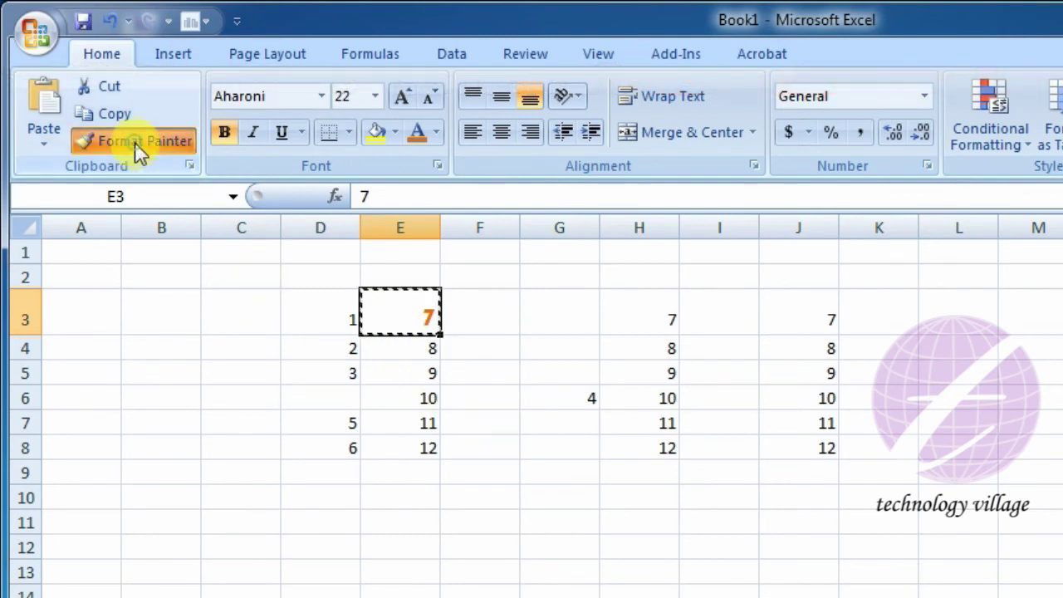
click(667, 402)
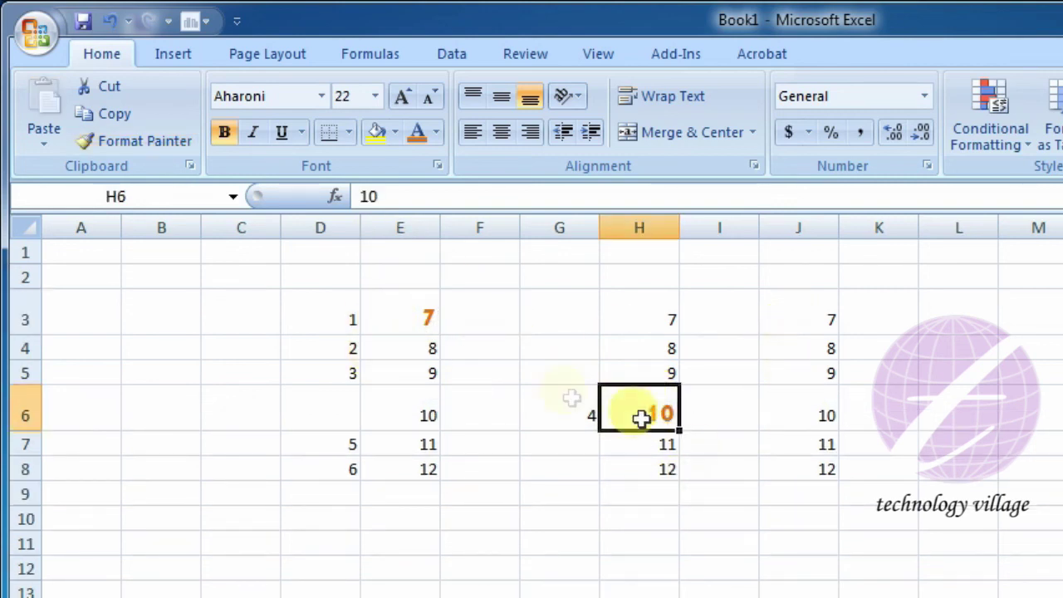
click(125, 143)
drag(814, 318, 822, 475)
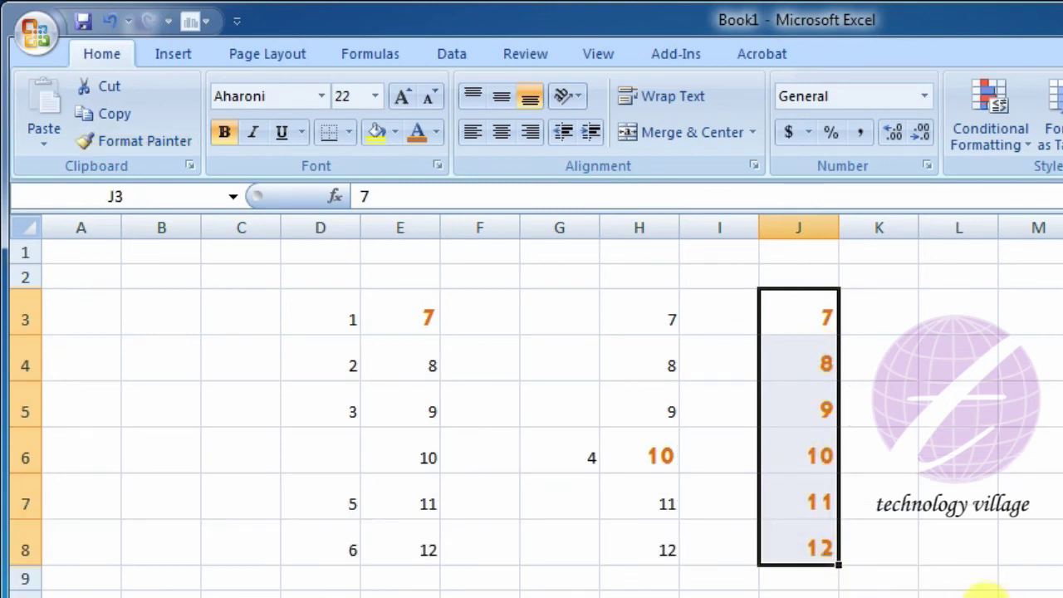